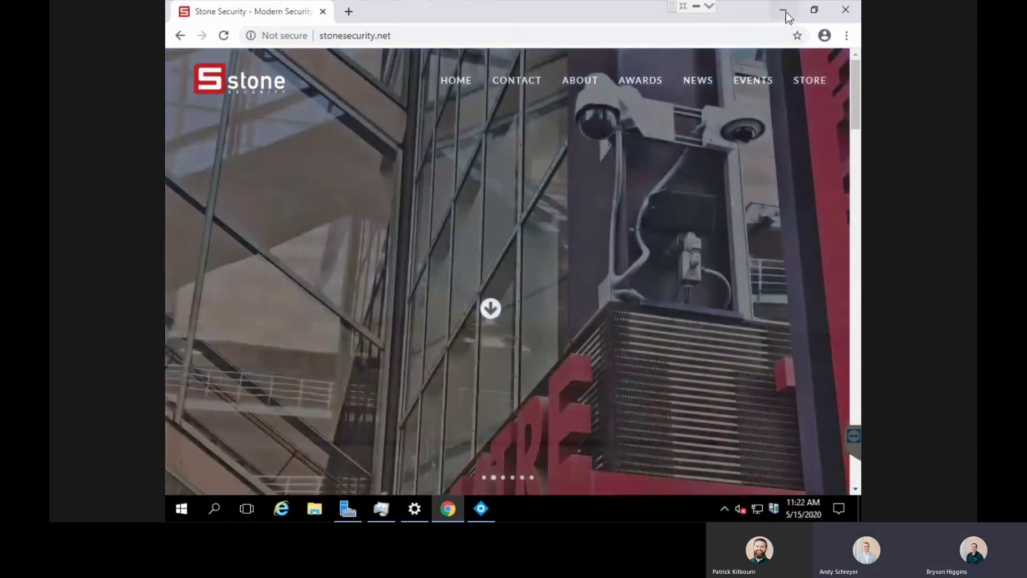
# Minimize Chrome to reveal the XProtect Management Client login for 10.10.78.20.
pyautogui.click(784, 11)
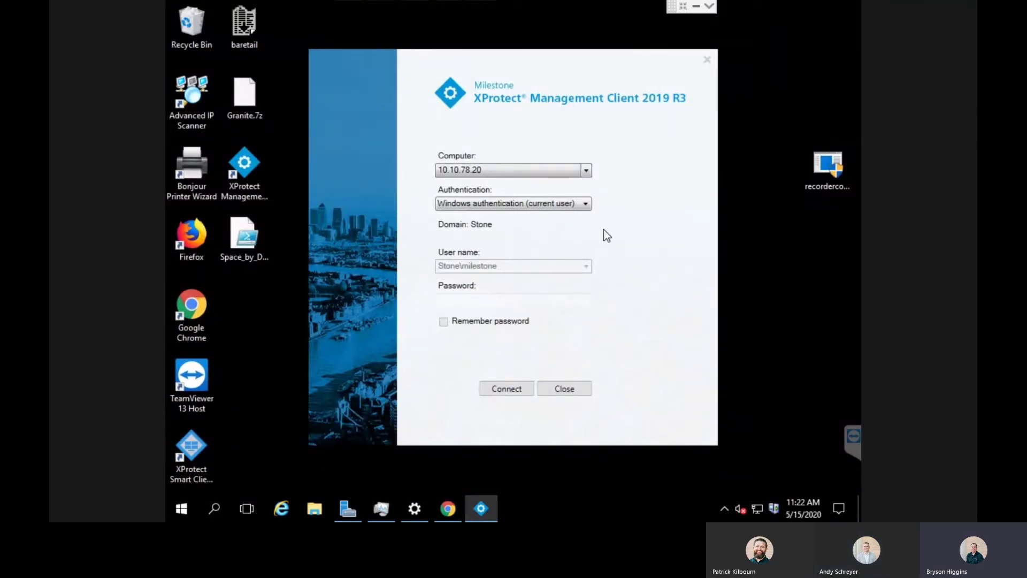
# Connect to site AMBER, dismiss the license notice, and list the Cameras device groups.
pyautogui.click(499, 383)
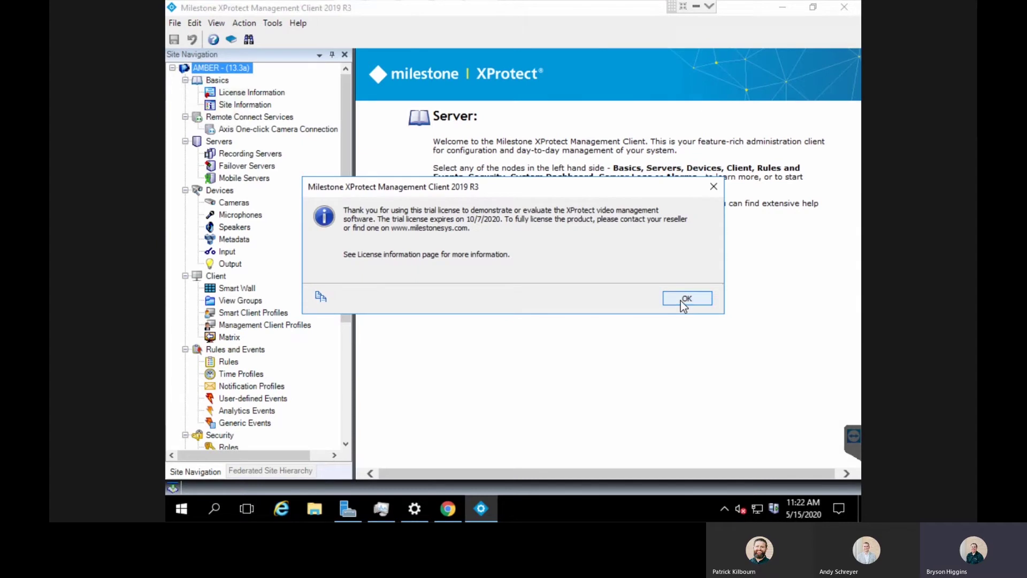
pyautogui.click(682, 300)
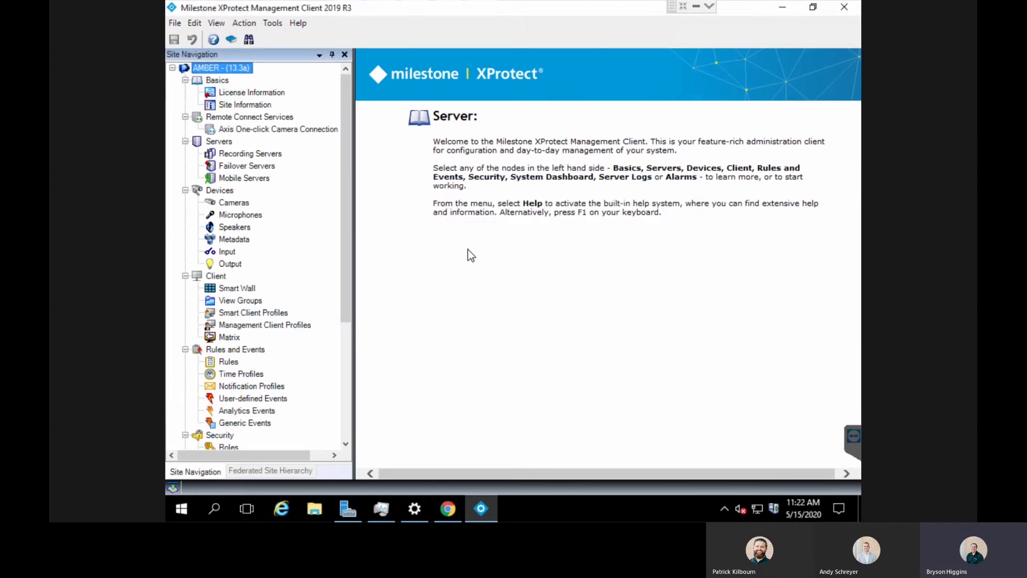
pyautogui.click(236, 204)
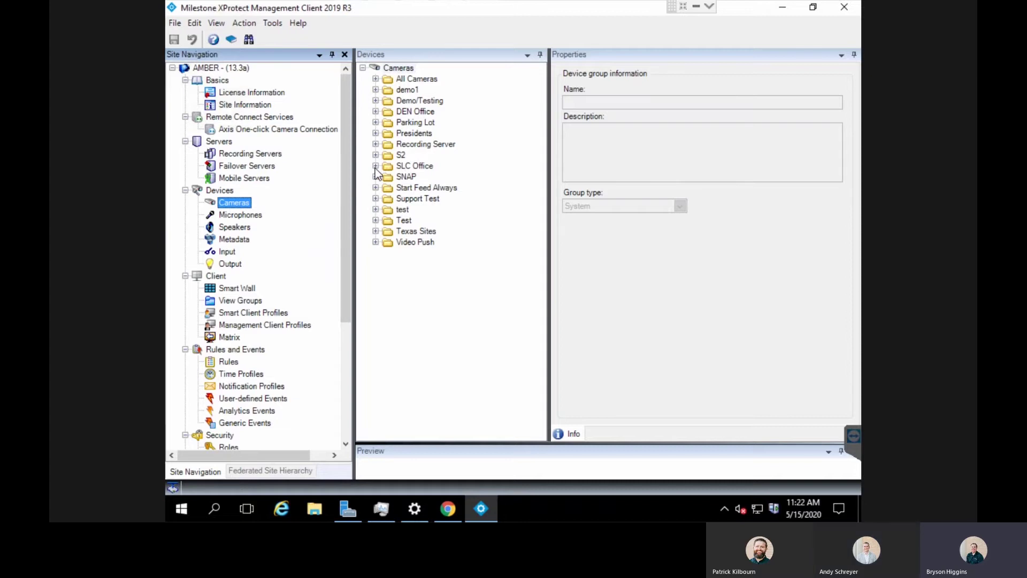
# Show the SLC Office group's Motion properties and expand the group to list its cameras.
pyautogui.click(406, 166)
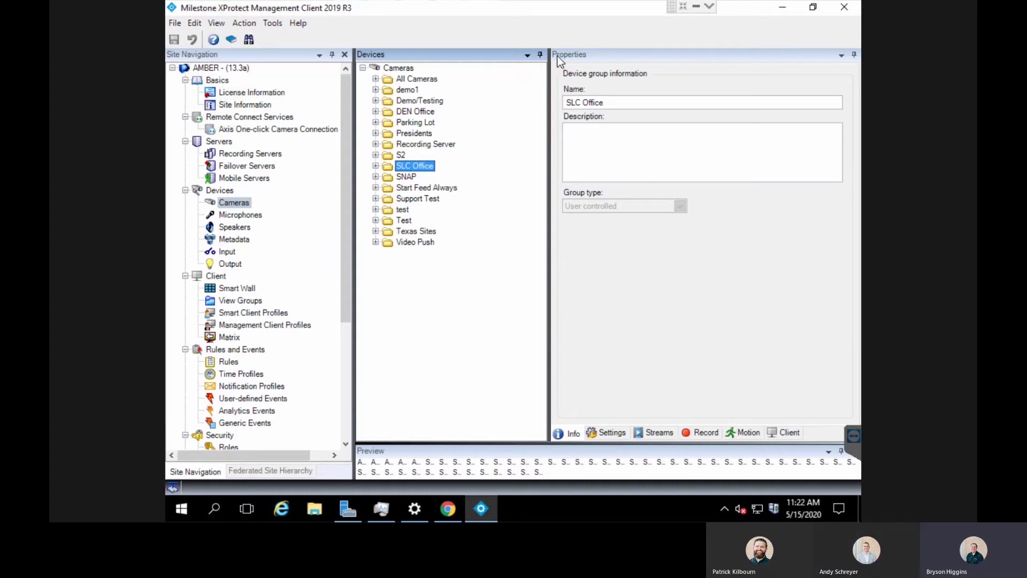
pyautogui.click(736, 432)
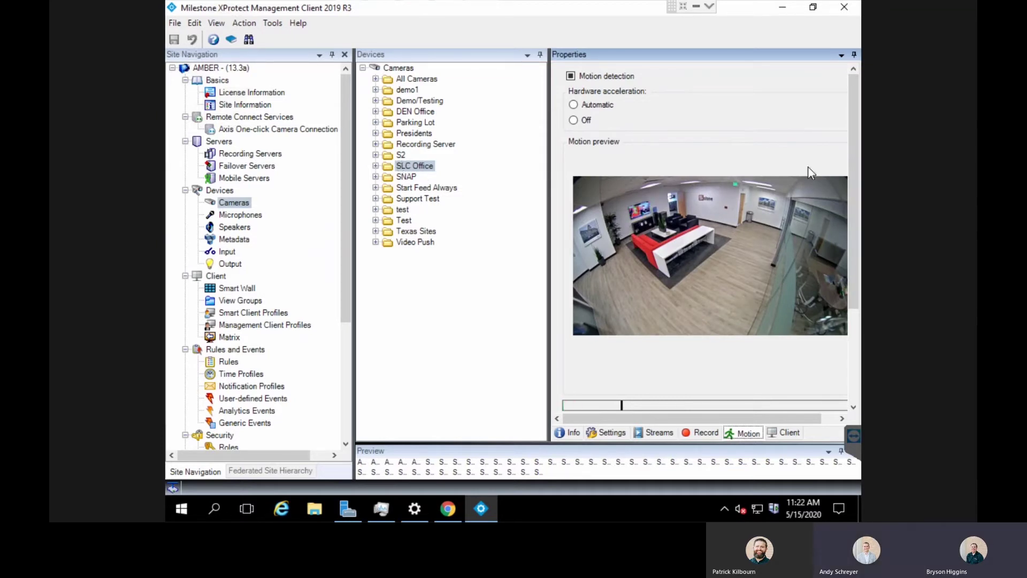
pyautogui.scroll(-2, 841, 219)
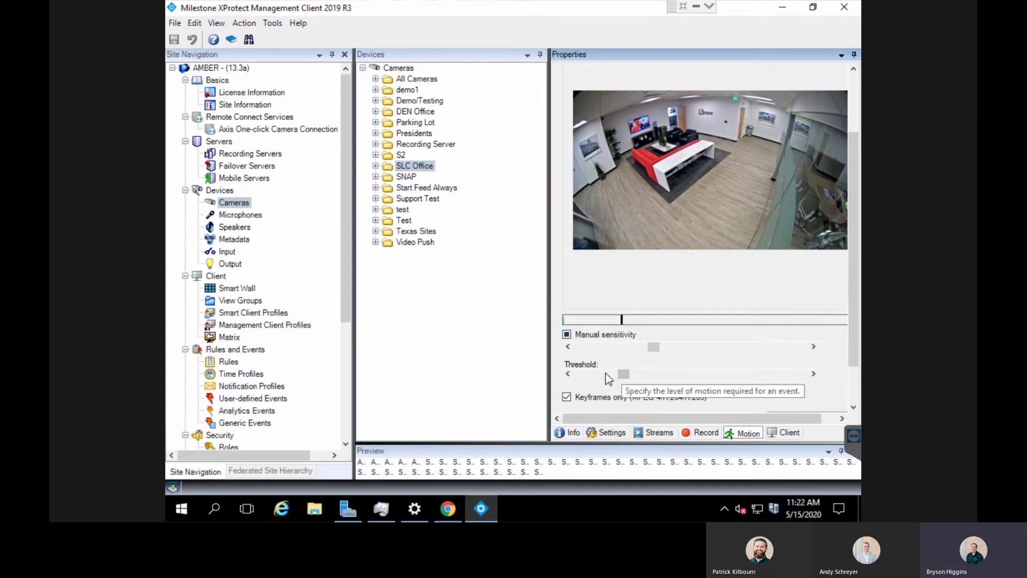
pyautogui.click(375, 165)
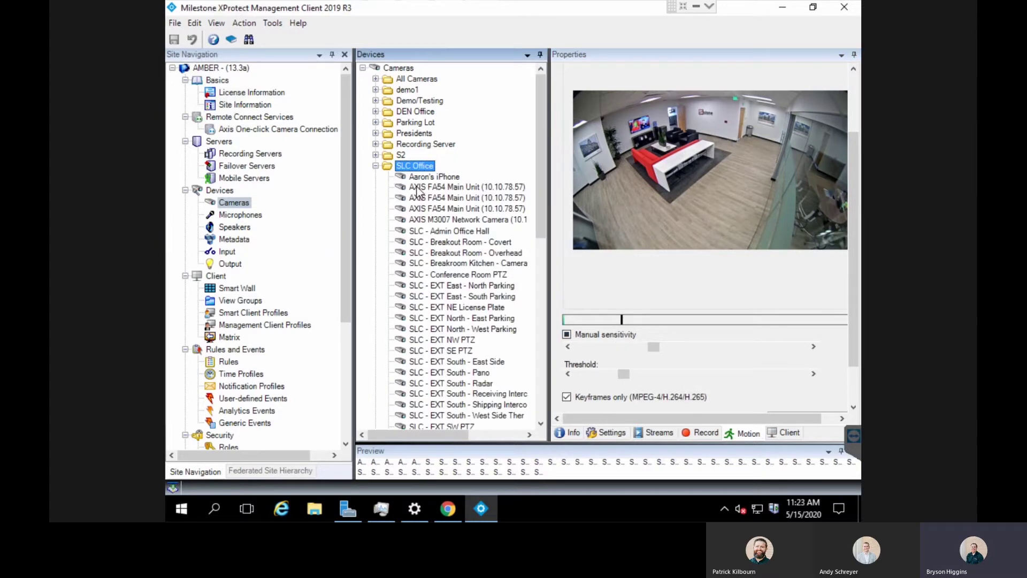
# Load the SLC - Admin Office Hall camera's motion settings and live motion preview.
pyautogui.click(446, 233)
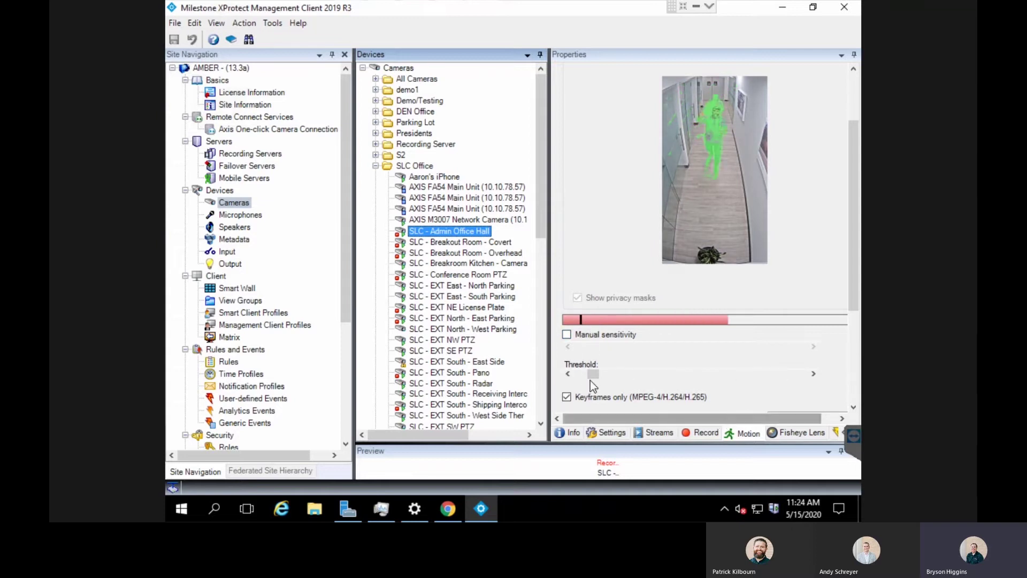
# Widen the Properties pane and lower the Admin Office Hall threshold from 612 through 592 to 552.
pyautogui.moveTo(552, 324); pyautogui.dragTo(491, 323)
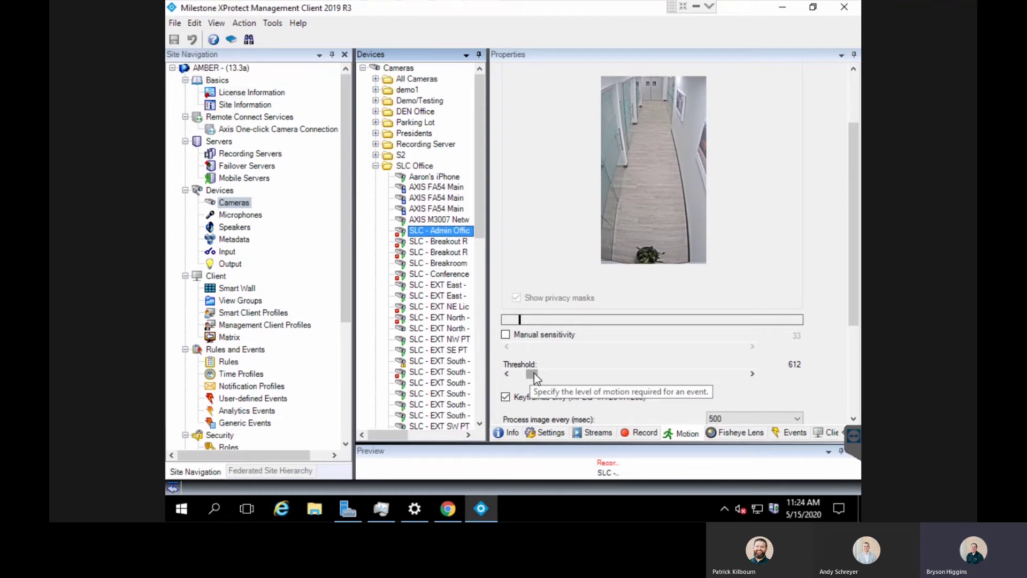
pyautogui.click(507, 373)
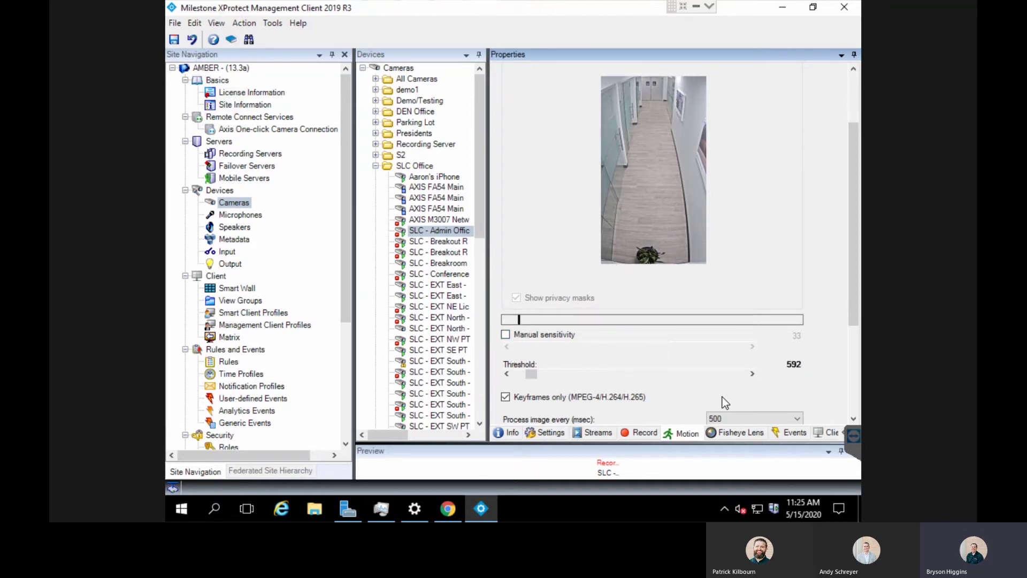
pyautogui.click(509, 374)
# Try manual sensitivity below 33, revert to automatic, and scroll down to the exclude regions.
pyautogui.click(505, 336)
pyautogui.moveTo(589, 349); pyautogui.dragTo(534, 353)
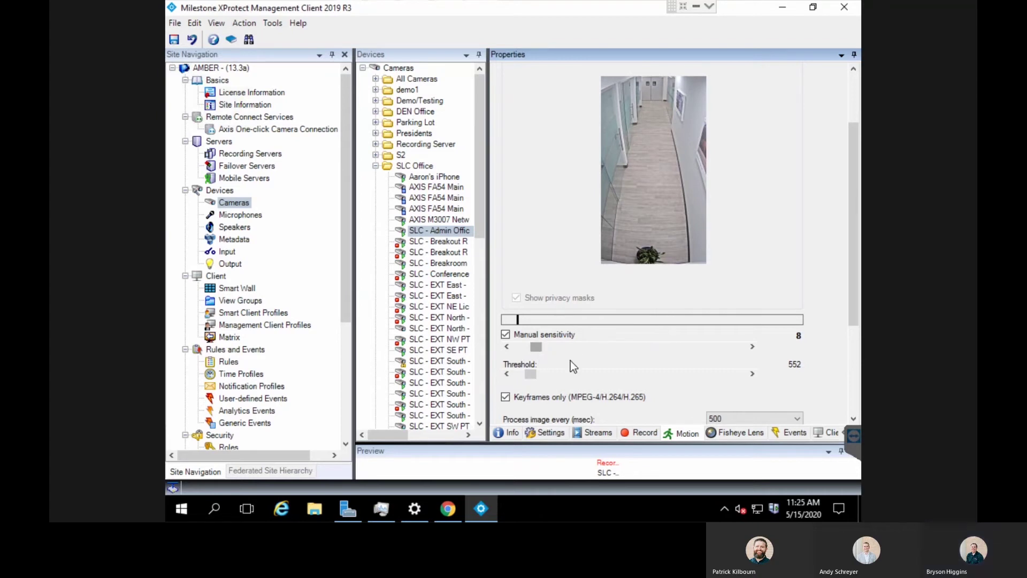
pyautogui.click(505, 335)
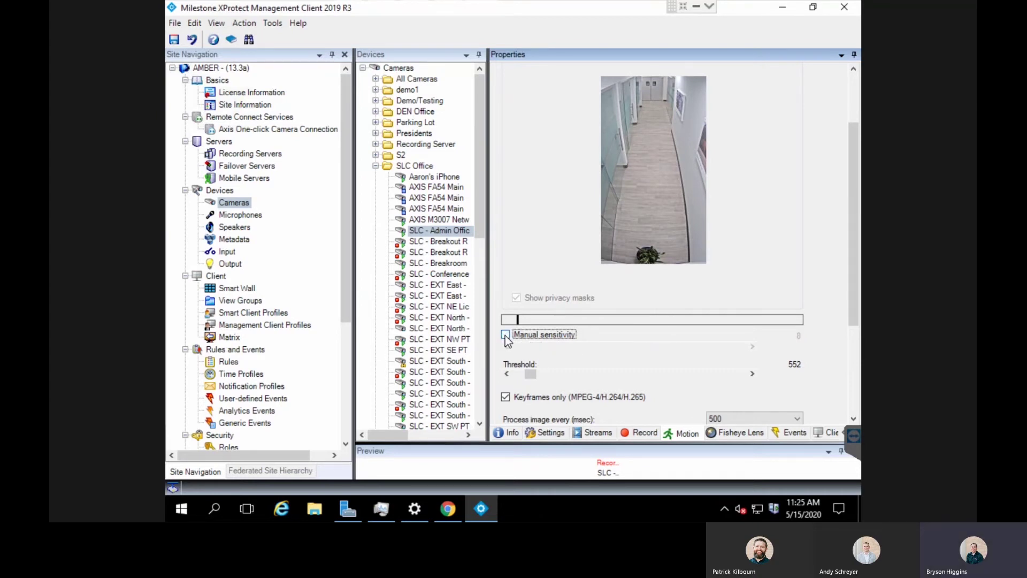
pyautogui.moveTo(859, 193); pyautogui.dragTo(857, 188)
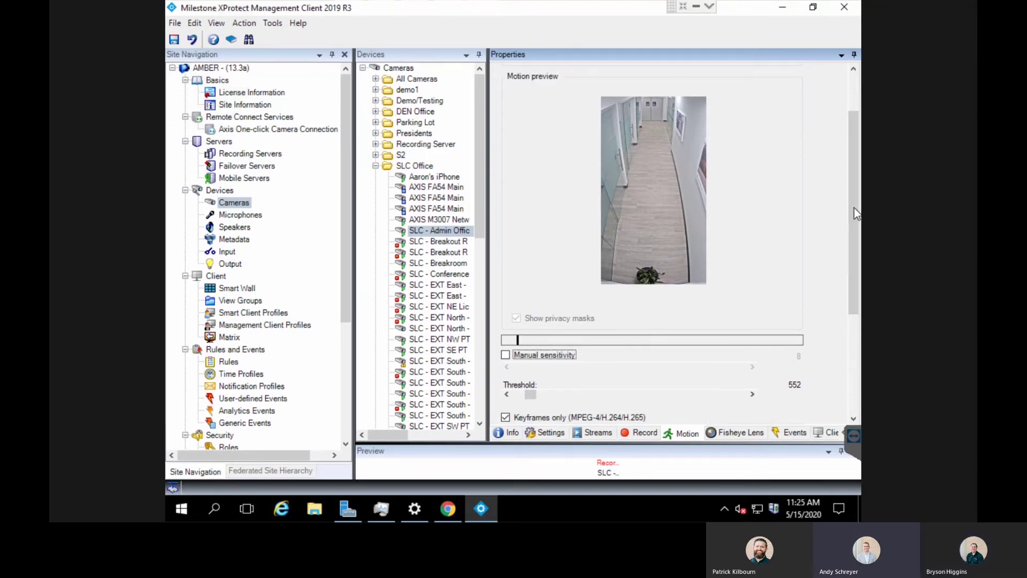
pyautogui.moveTo(856, 211); pyautogui.dragTo(856, 231)
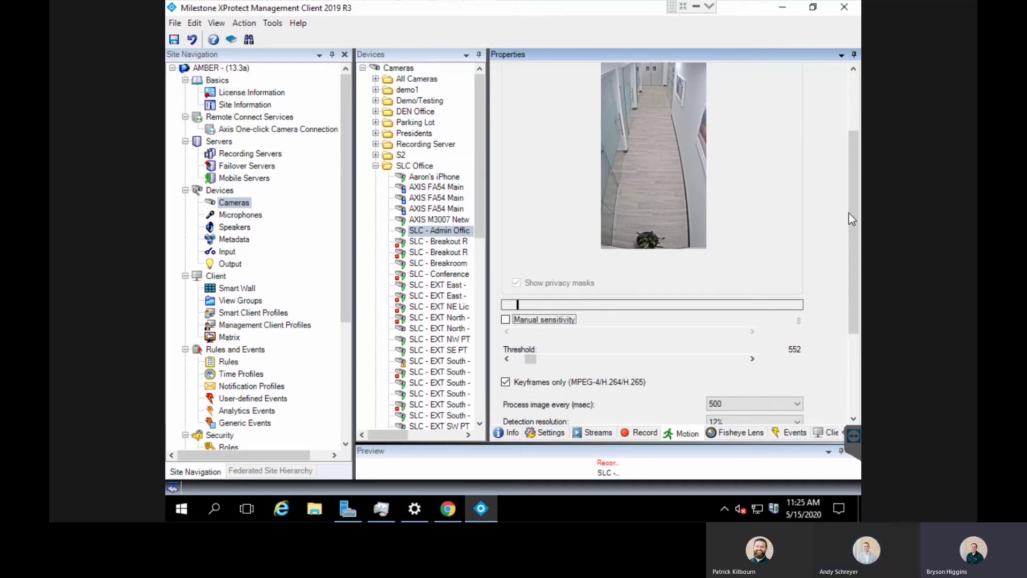
pyautogui.moveTo(852, 202); pyautogui.dragTo(849, 246)
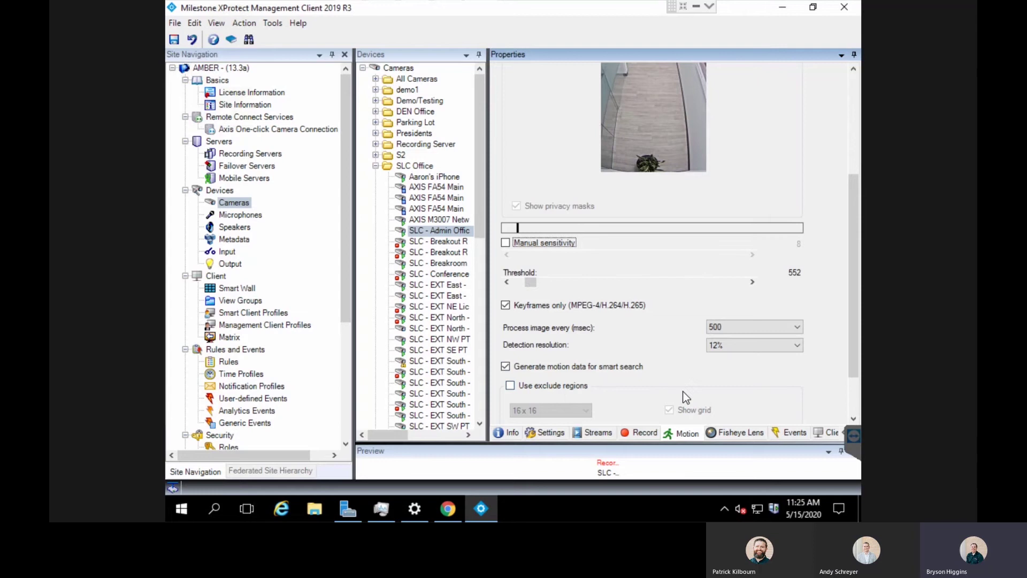
pyautogui.moveTo(851, 257); pyautogui.dragTo(849, 283)
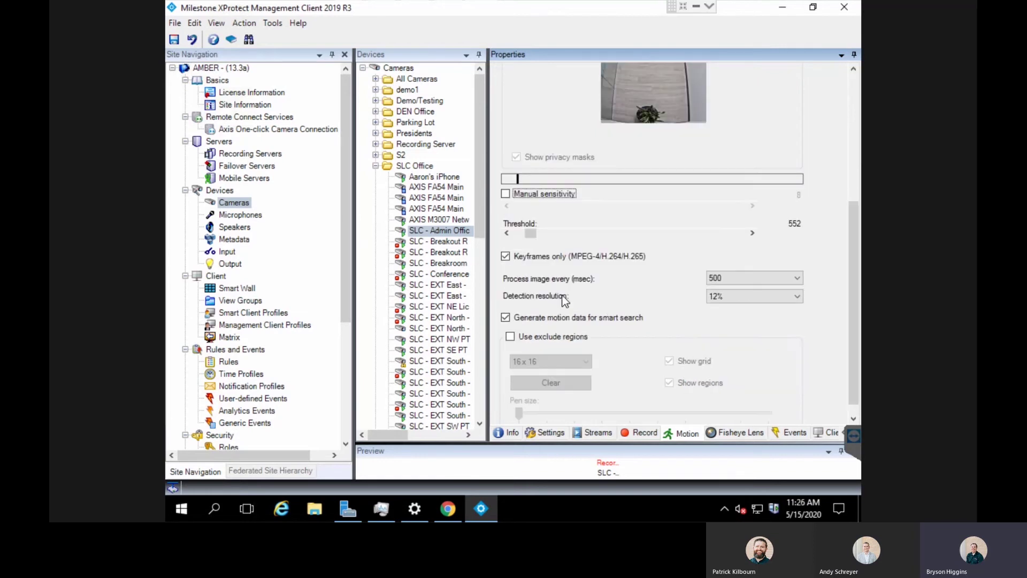
# Answer the save prompt to load the SLC - EXT East camera and scroll to its exclude regions.
pyautogui.click(428, 297)
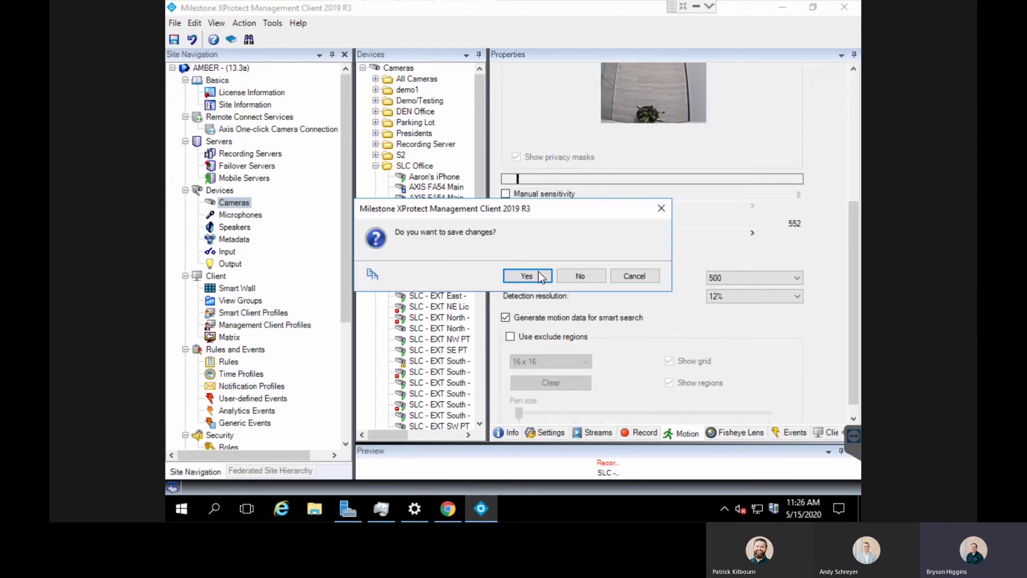
pyautogui.click(563, 277)
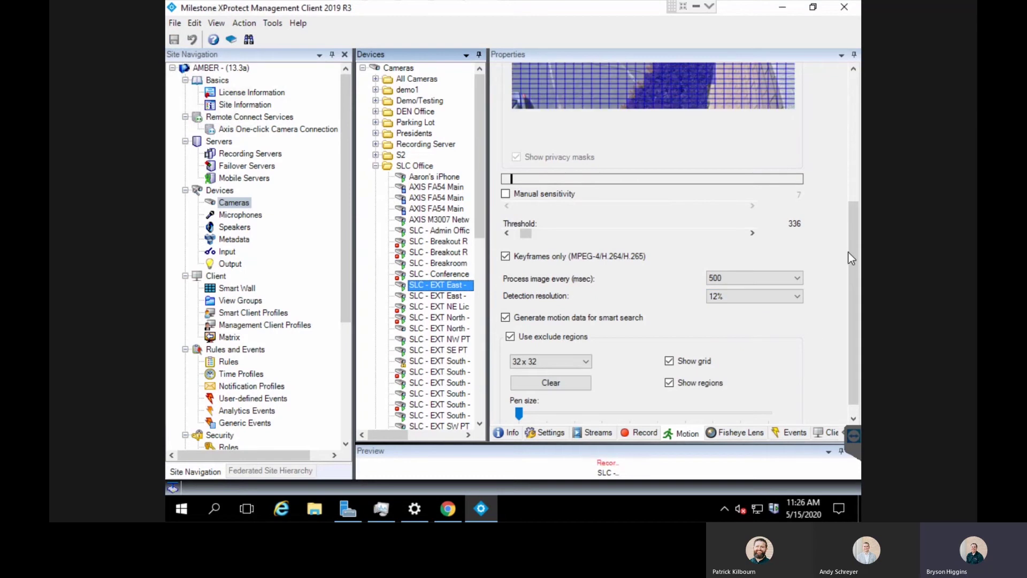
pyautogui.moveTo(855, 241); pyautogui.dragTo(849, 108)
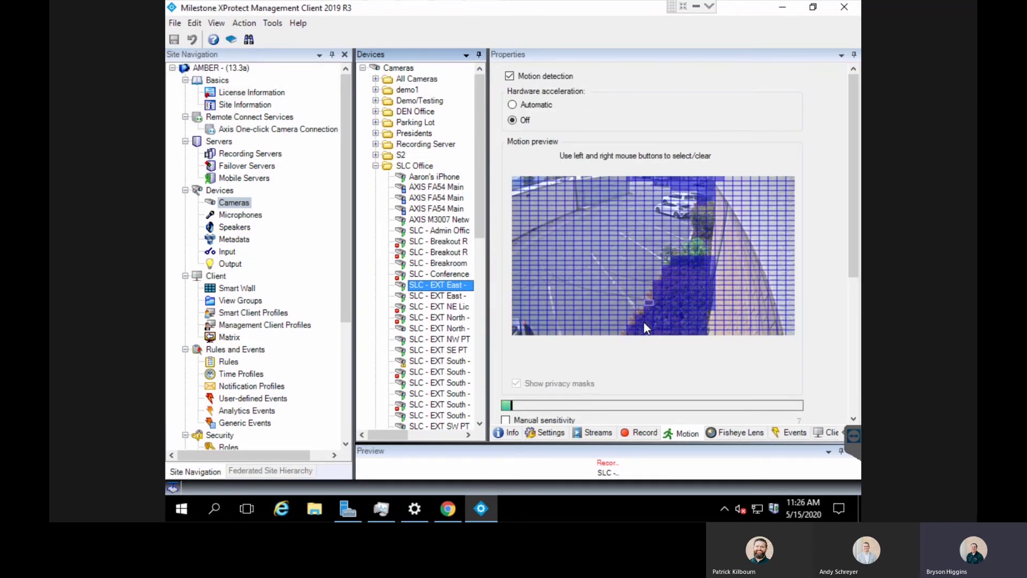
pyautogui.moveTo(852, 184); pyautogui.dragTo(839, 294)
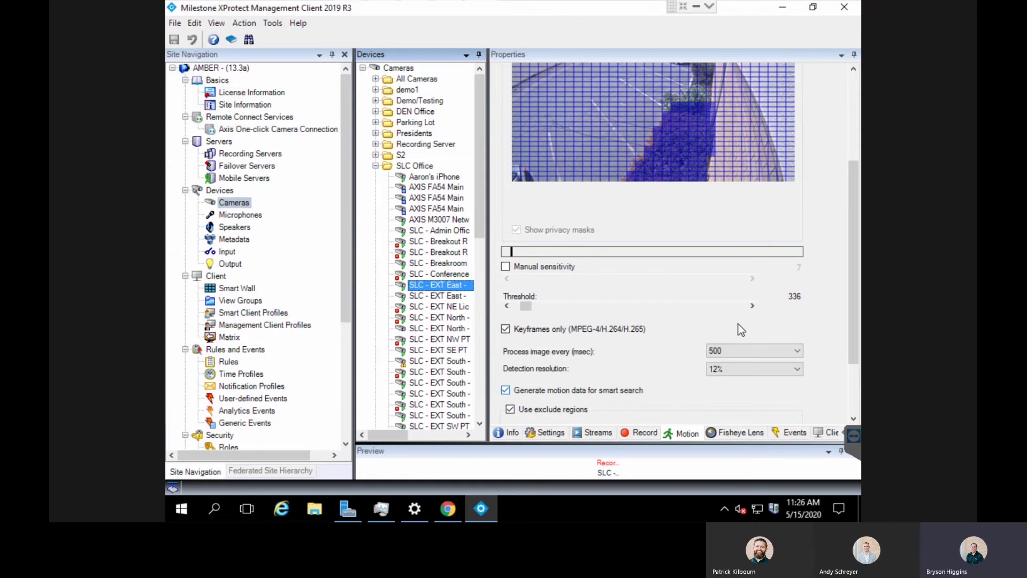
pyautogui.moveTo(854, 236); pyautogui.dragTo(854, 286)
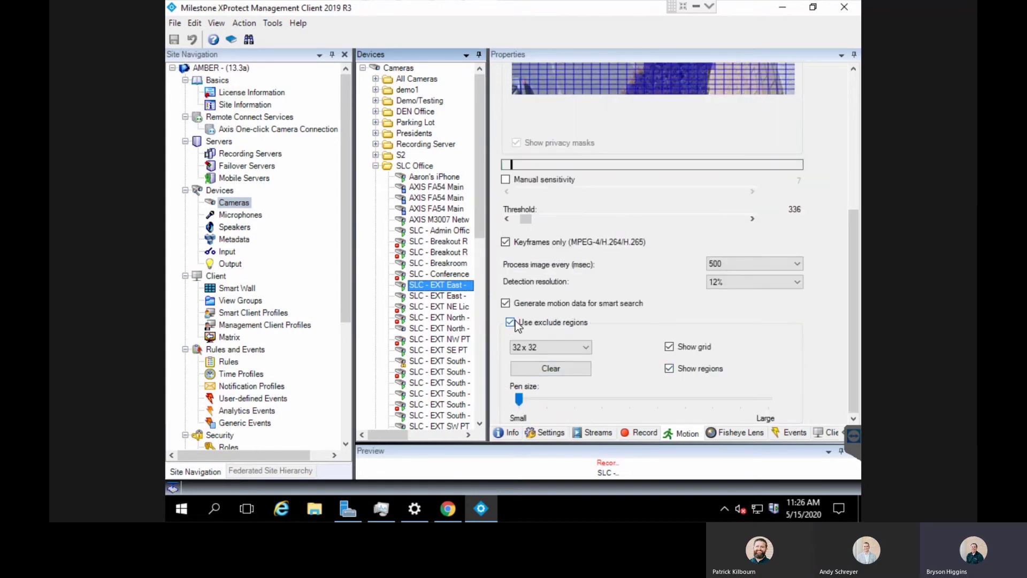
# Turn off Show grid over the EXT East exclude-region map, then select SLC - Admin Office.
pyautogui.click(669, 346)
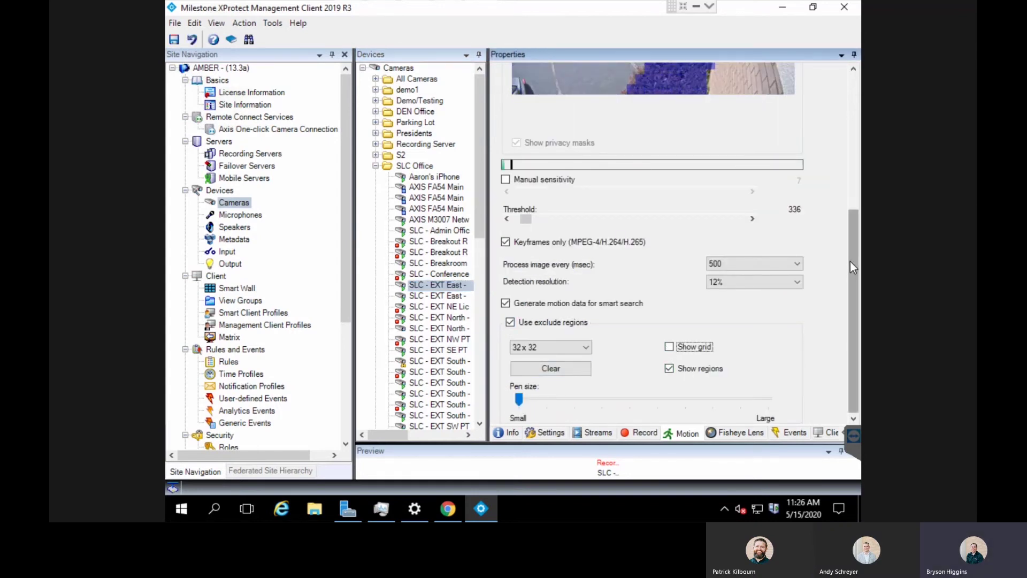
pyautogui.moveTo(852, 261); pyautogui.dragTo(852, 155)
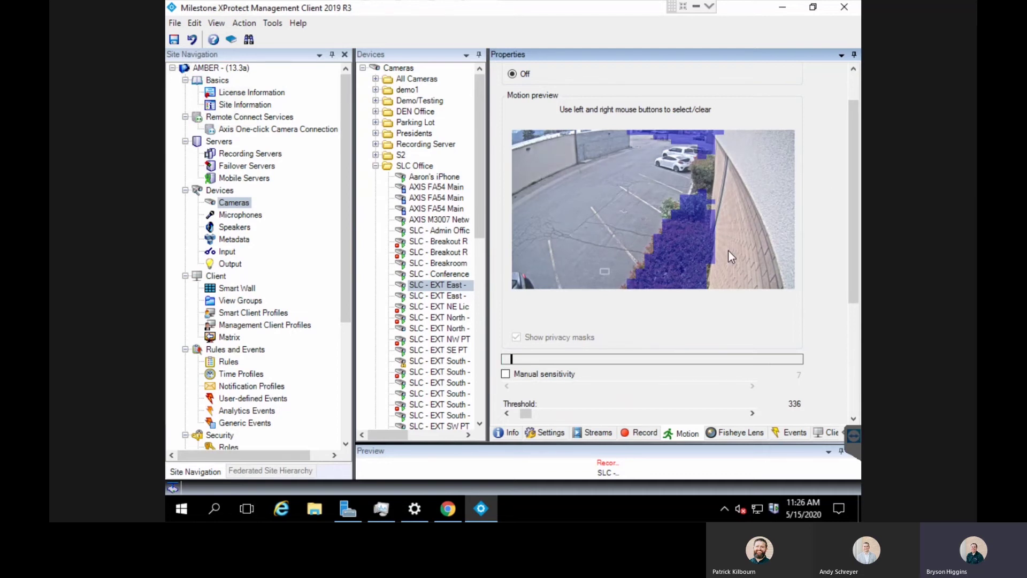
pyautogui.scroll(-3, 851, 236)
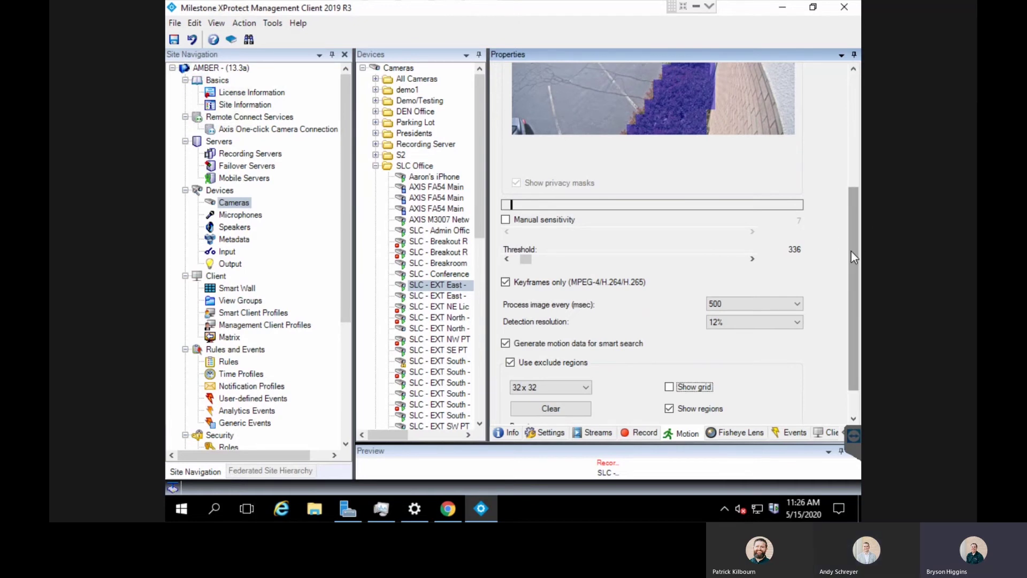
pyautogui.click(442, 240)
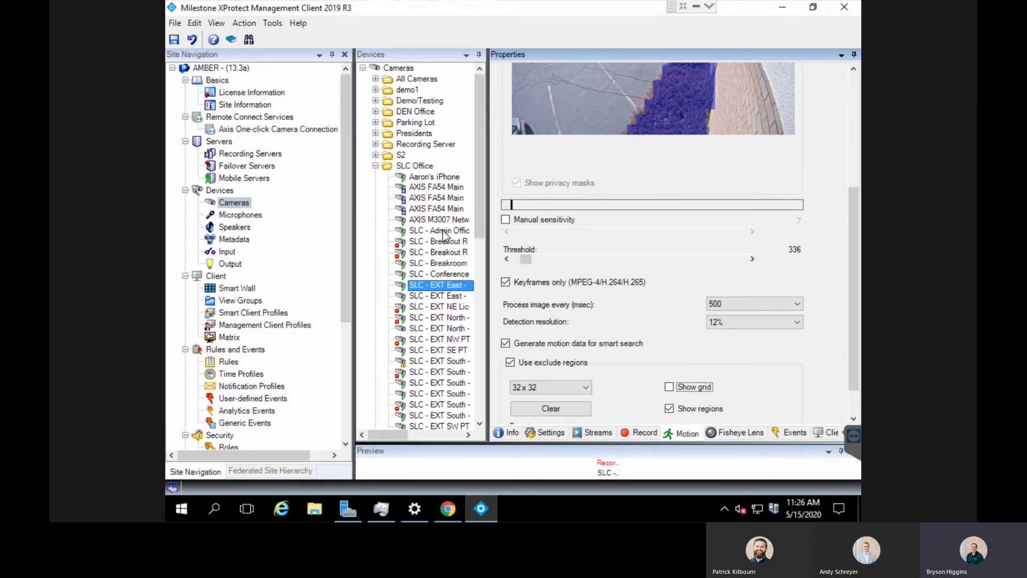
# Discard unsaved changes and raise the SLC - Admin Office threshold from 1835 to 1935.
pyautogui.click(599, 276)
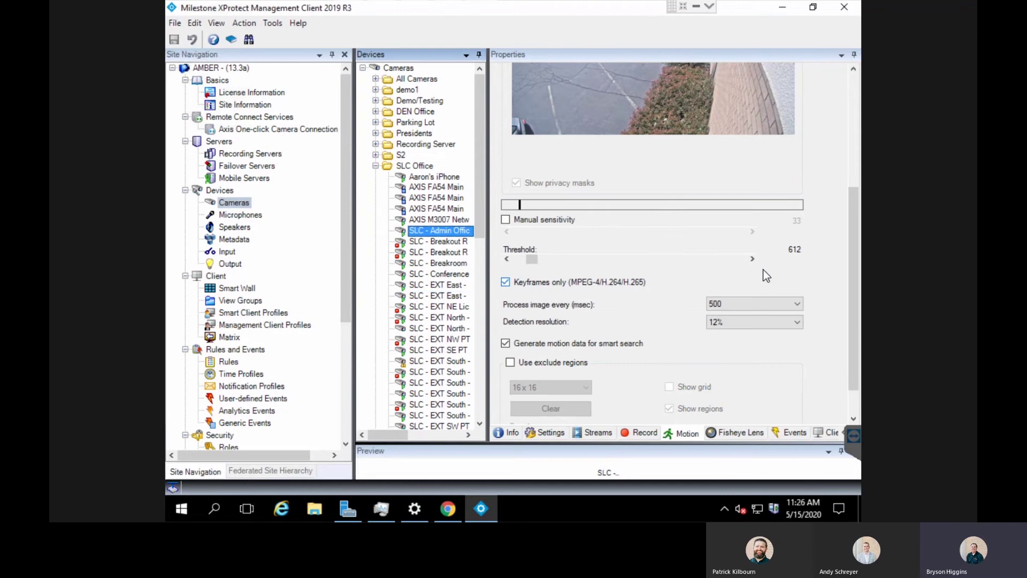
pyautogui.moveTo(845, 232); pyautogui.dragTo(848, 127)
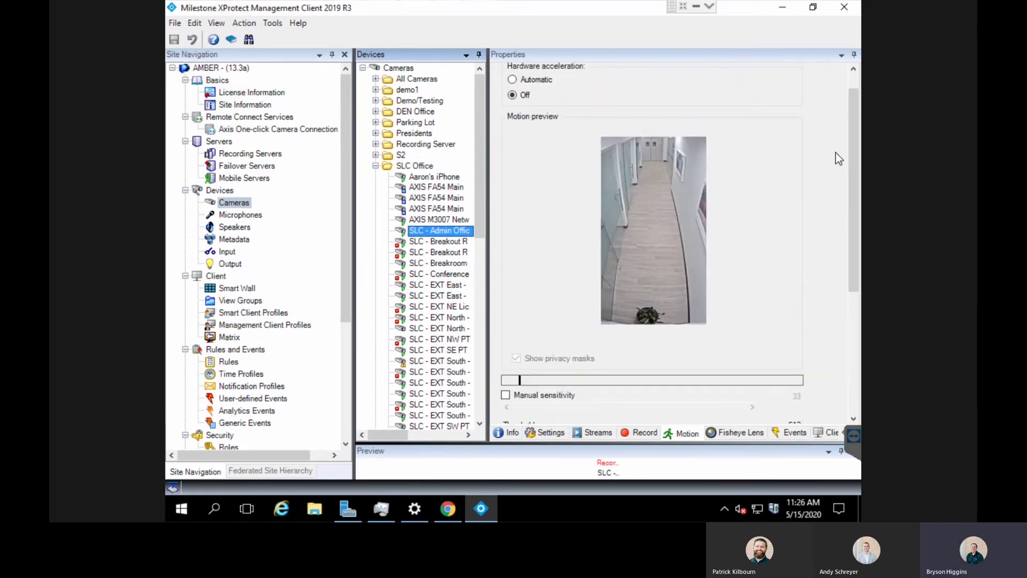
pyautogui.scroll(-1, 784, 239)
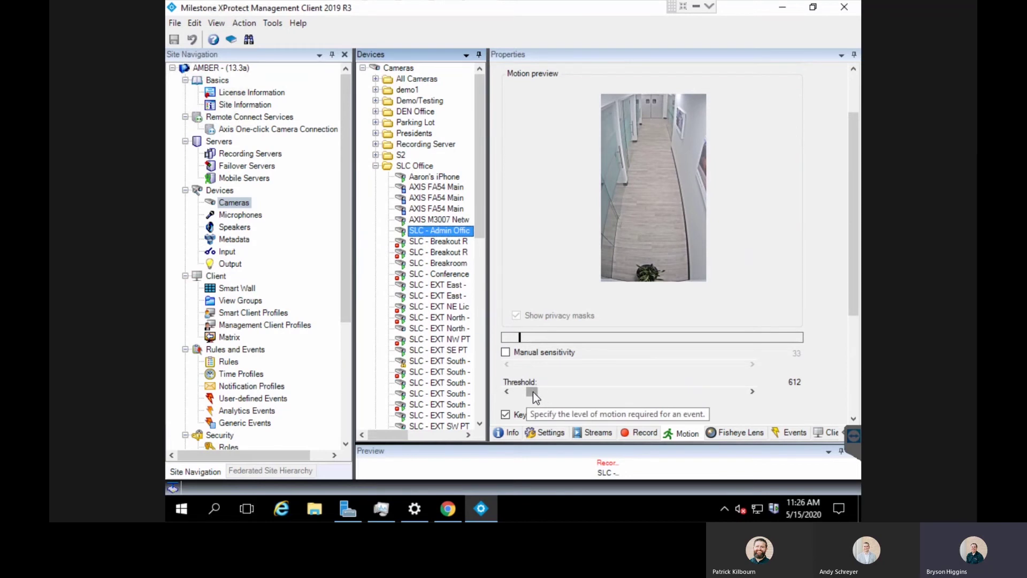
pyautogui.moveTo(534, 392)
pyautogui.mouseDown()
pyautogui.moveTo(574, 394)
pyautogui.moveTo(559, 390)
pyautogui.mouseUp()
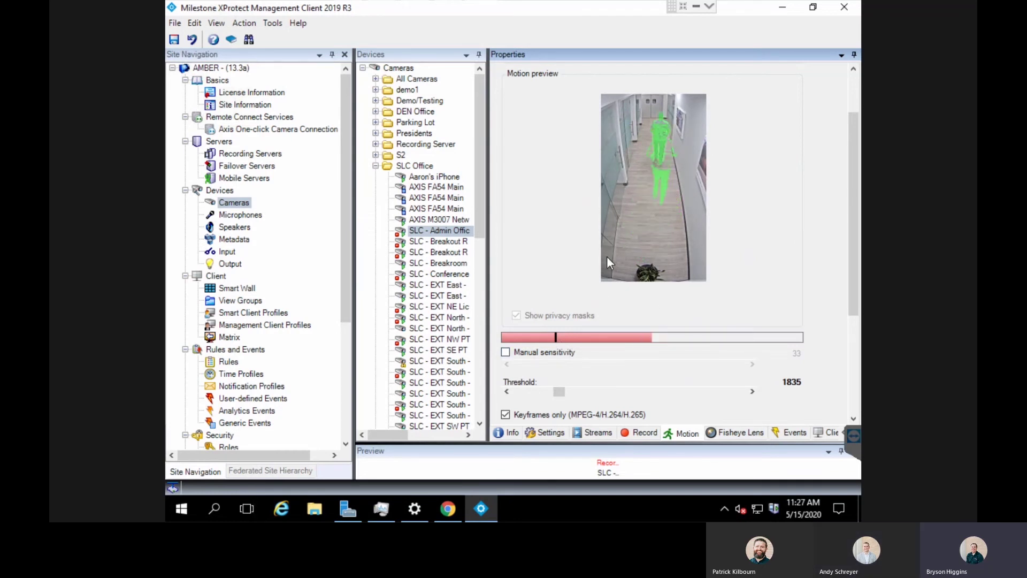
pyautogui.click(752, 391)
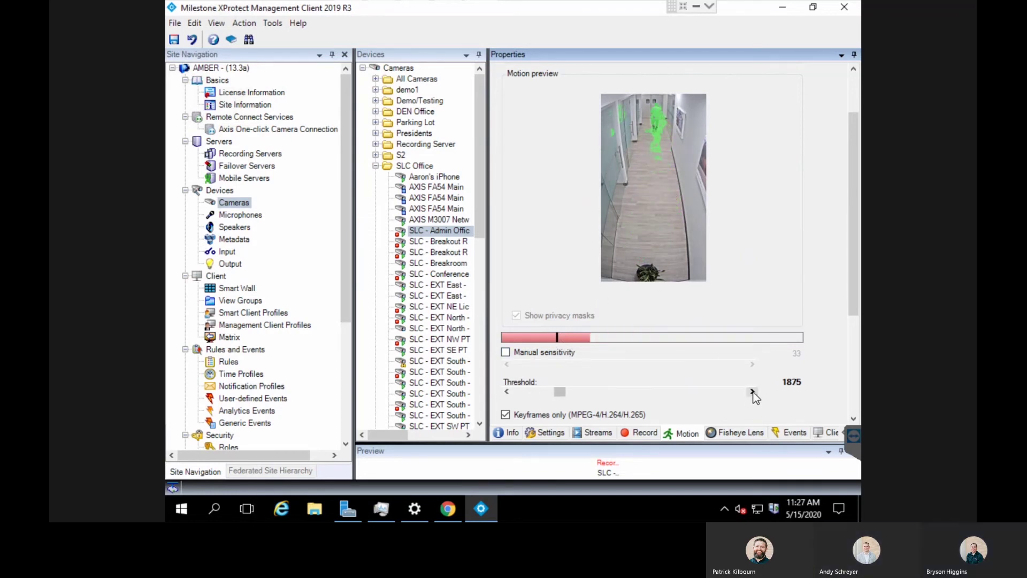
pyautogui.click(752, 391)
pyautogui.click(752, 391)
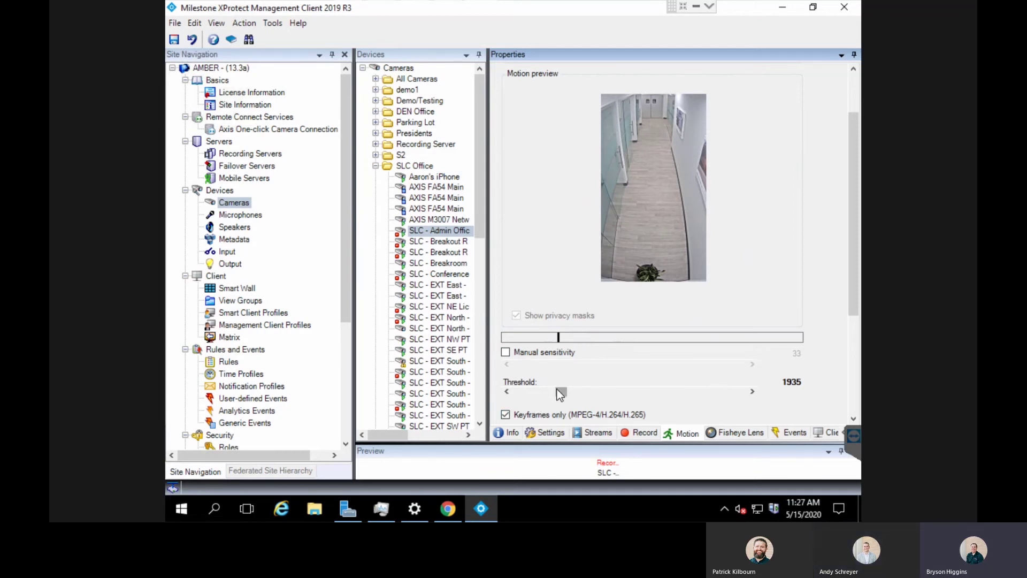
# Enable manual sensitivity at about 90 and lower the Admin Office threshold to 398.
pyautogui.moveTo(557, 389); pyautogui.dragTo(530, 391)
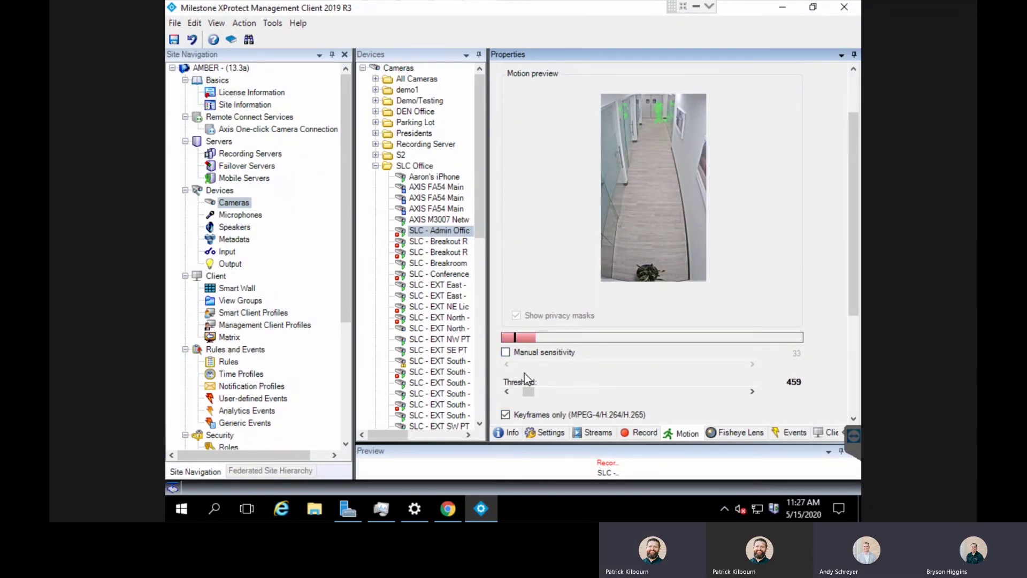
pyautogui.click(544, 352)
pyautogui.moveTo(594, 366); pyautogui.dragTo(642, 364)
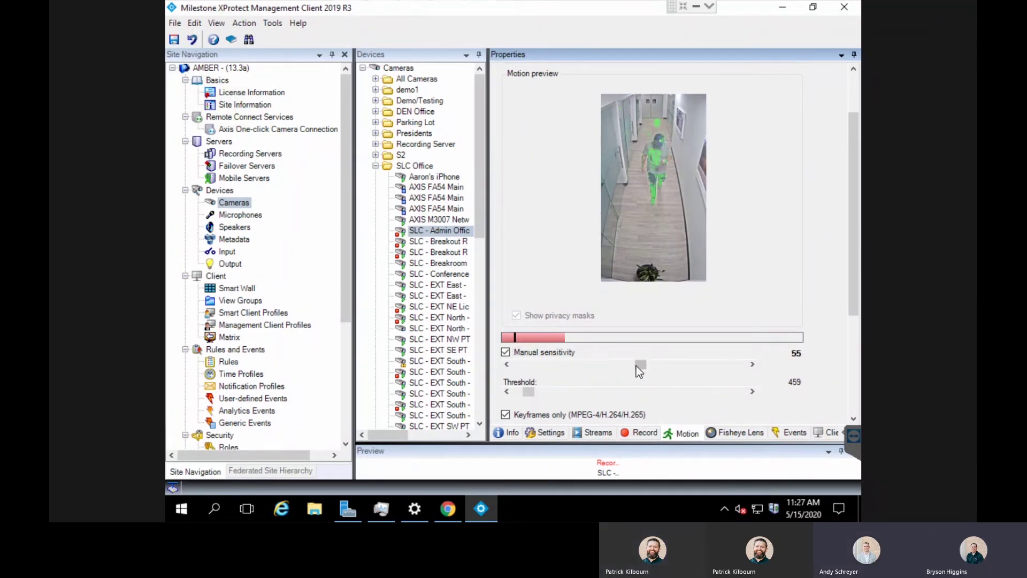
pyautogui.moveTo(644, 368); pyautogui.dragTo(707, 367)
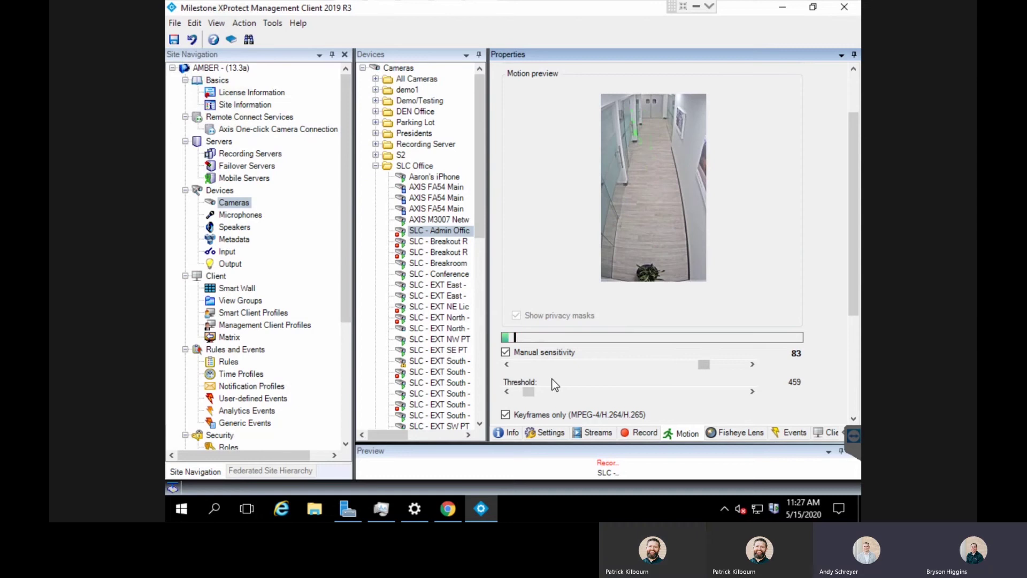
pyautogui.click(543, 392)
pyautogui.moveTo(543, 393); pyautogui.dragTo(527, 393)
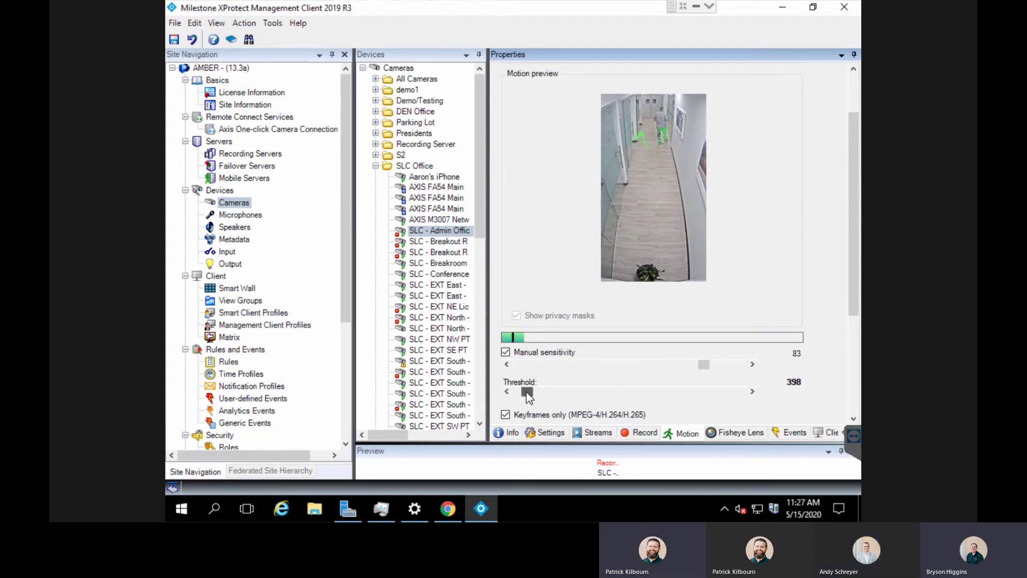
pyautogui.moveTo(704, 369); pyautogui.dragTo(721, 364)
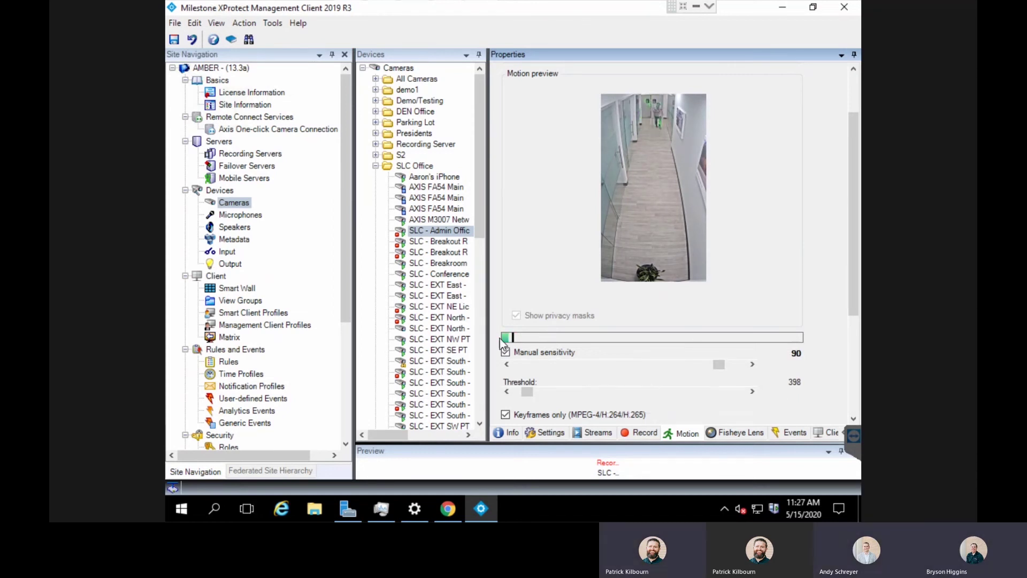
# Turn off manual sensitivity on SLC - Admin Office, keeping threshold 398, and watch the motion preview.
pyautogui.click(507, 352)
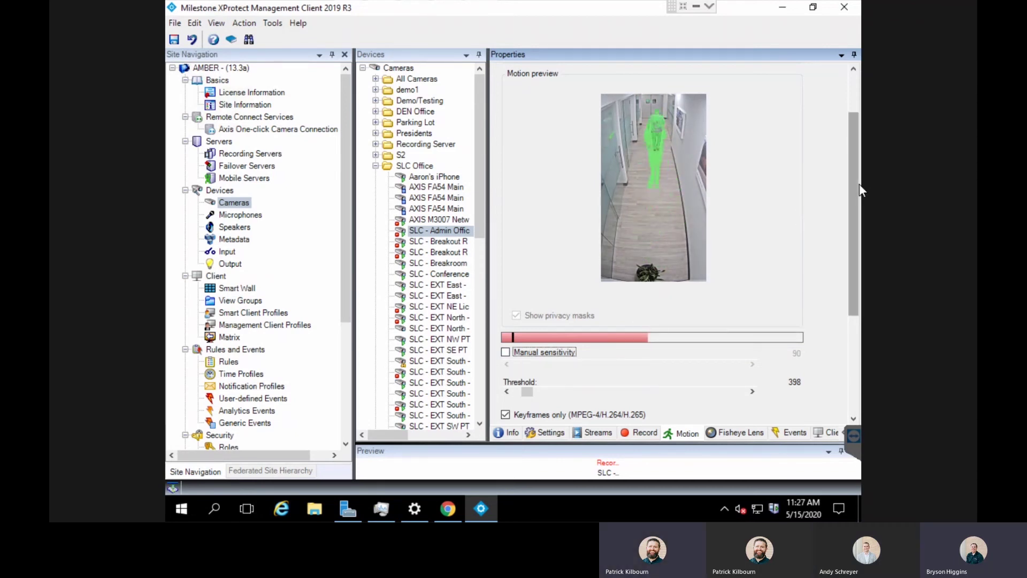
pyautogui.moveTo(859, 184); pyautogui.dragTo(859, 150)
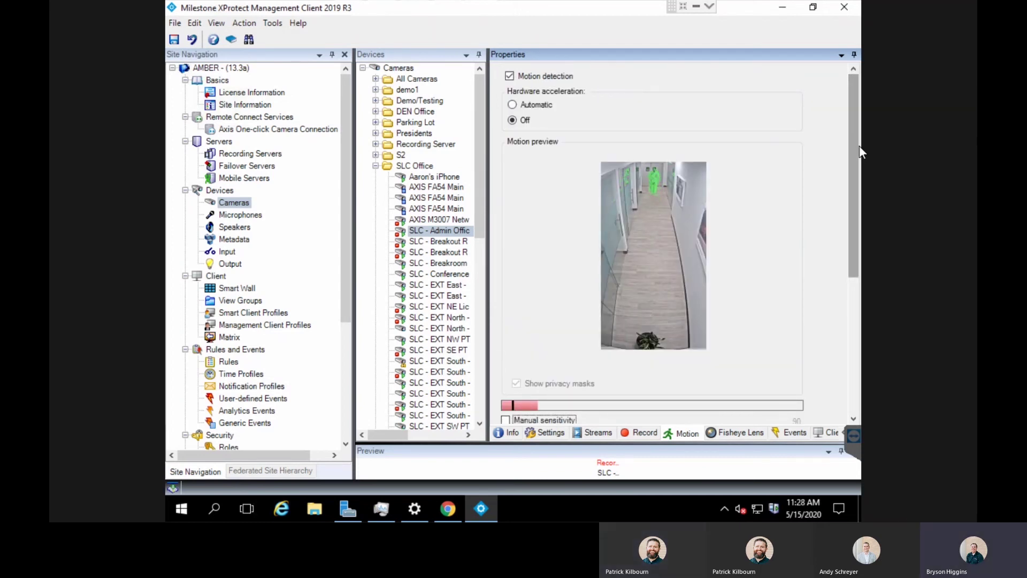
pyautogui.scroll(-1, 853, 165)
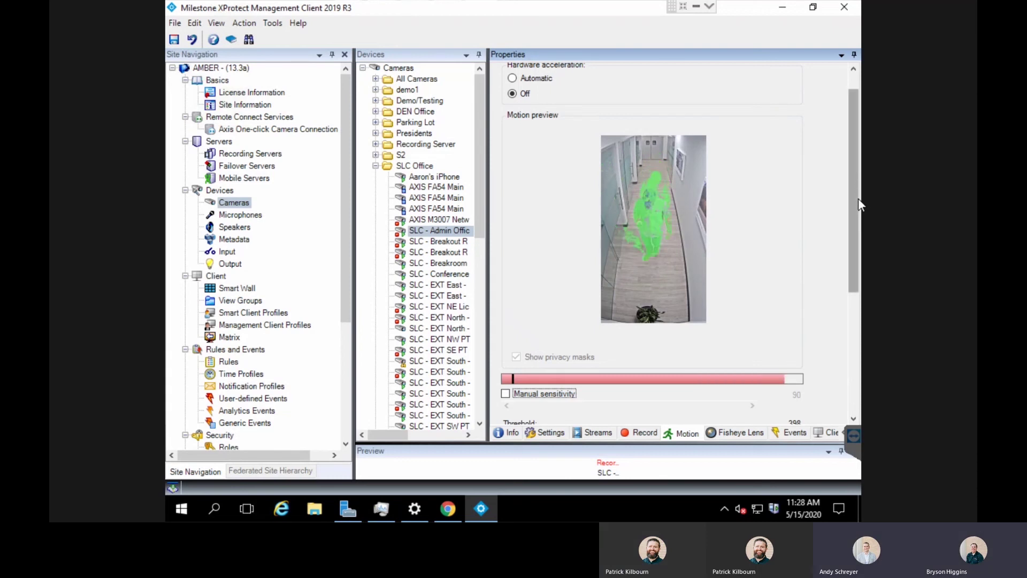
pyautogui.scroll(-1, 860, 219)
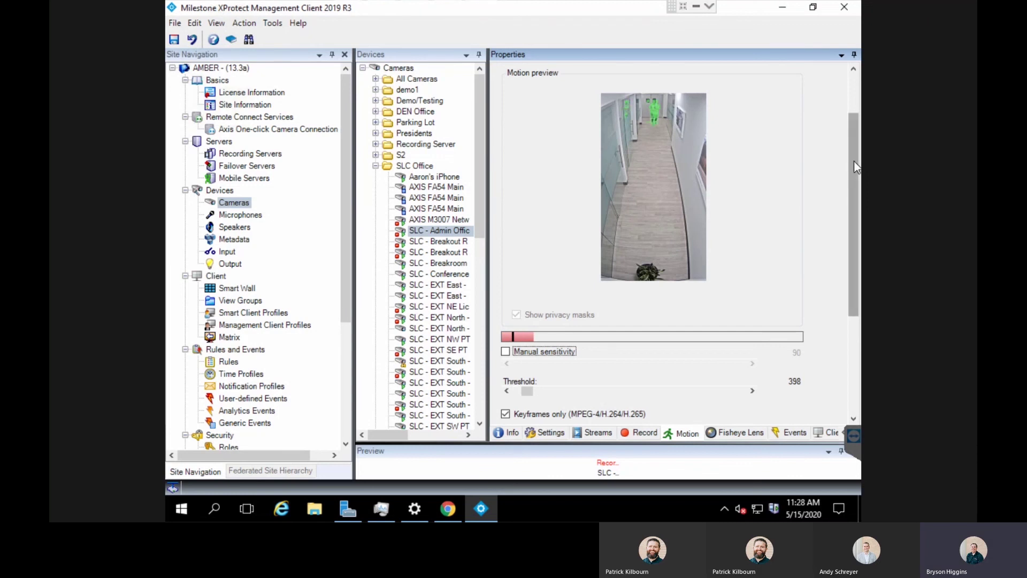
pyautogui.moveTo(856, 167); pyautogui.dragTo(859, 108)
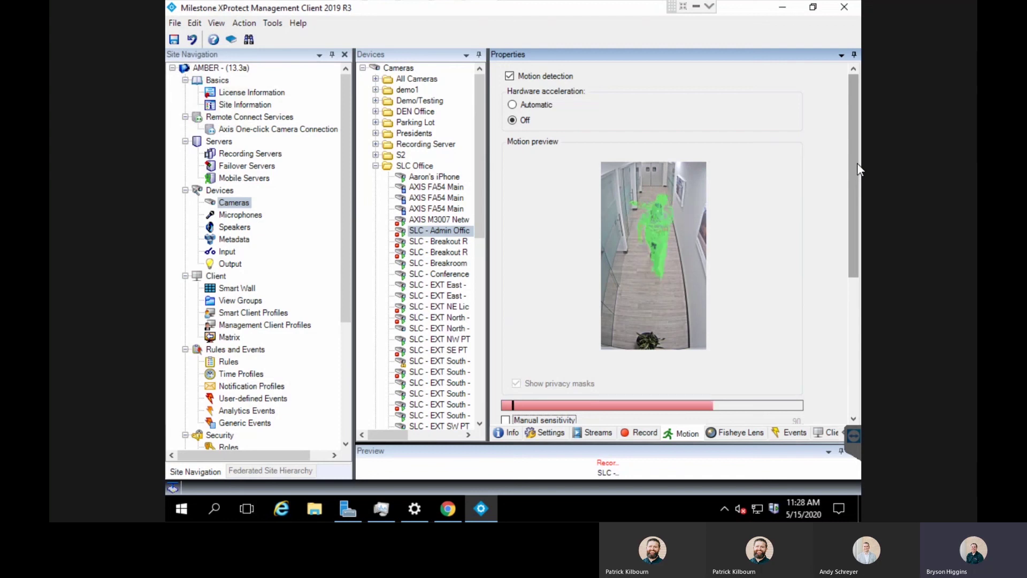
pyautogui.moveTo(857, 163); pyautogui.dragTo(846, 235)
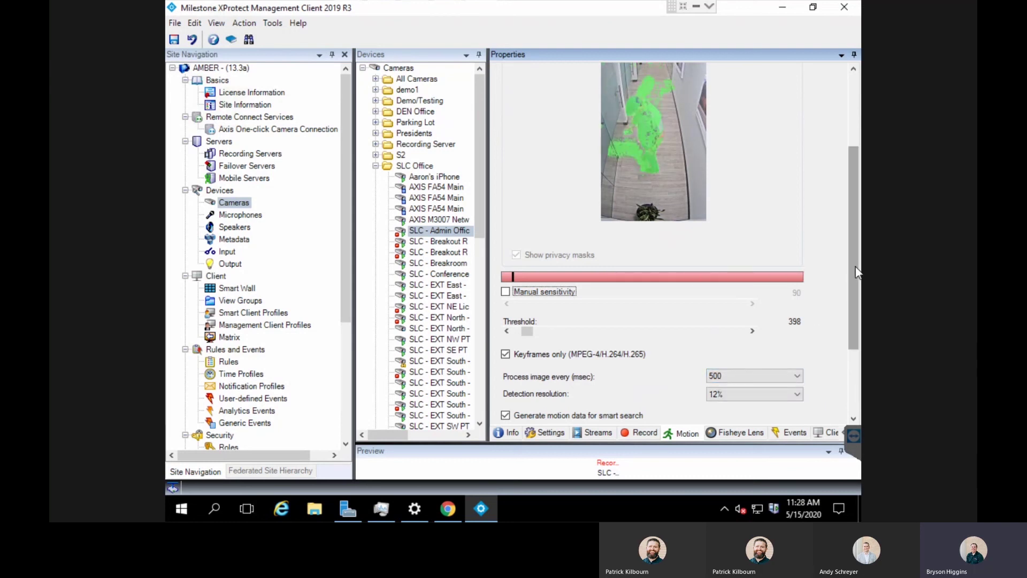
pyautogui.moveTo(856, 273); pyautogui.dragTo(852, 145)
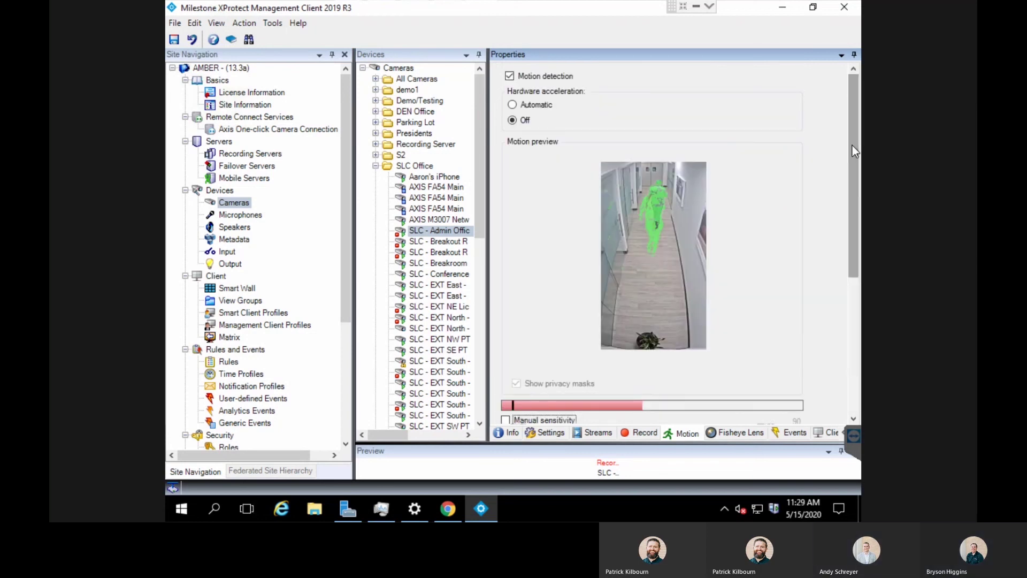